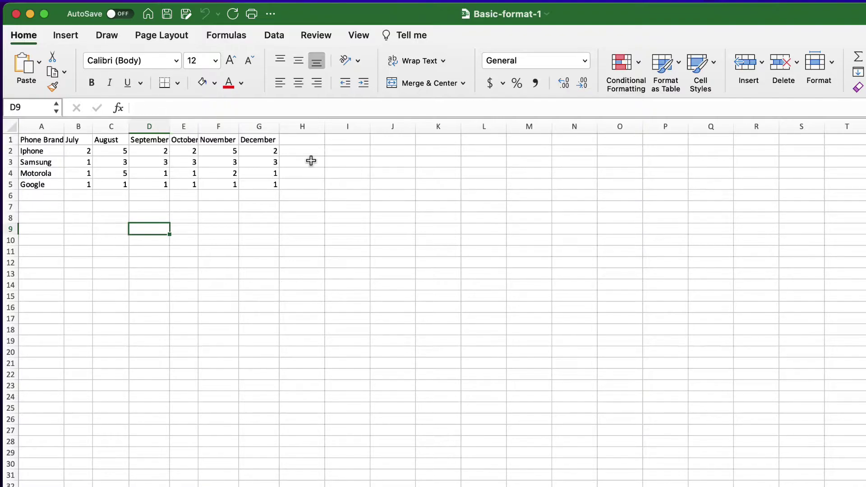
# Add a bottom border under cell I3 and under the range J4:K4
pyautogui.click(347, 162)
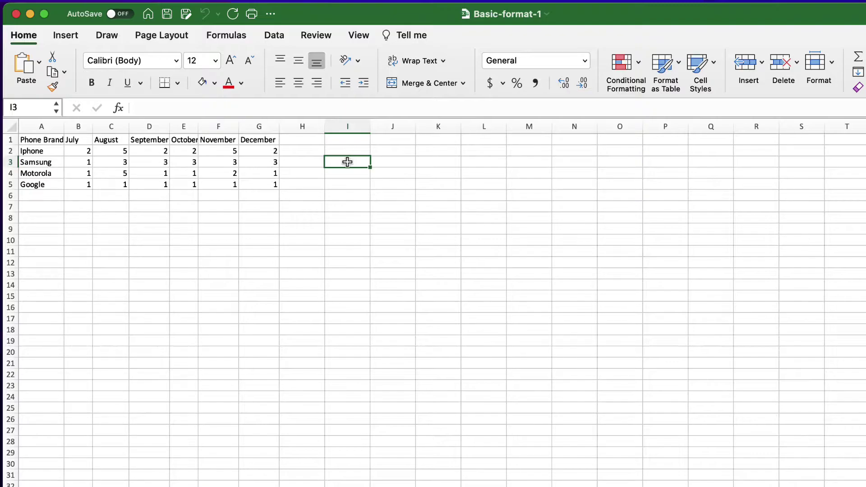
pyautogui.click(165, 84)
pyautogui.click(386, 175)
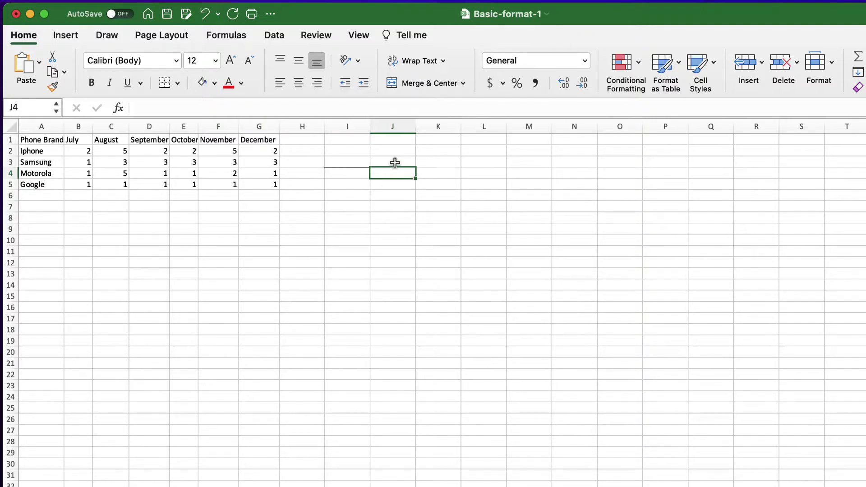
pyautogui.moveTo(395, 163); pyautogui.dragTo(428, 170)
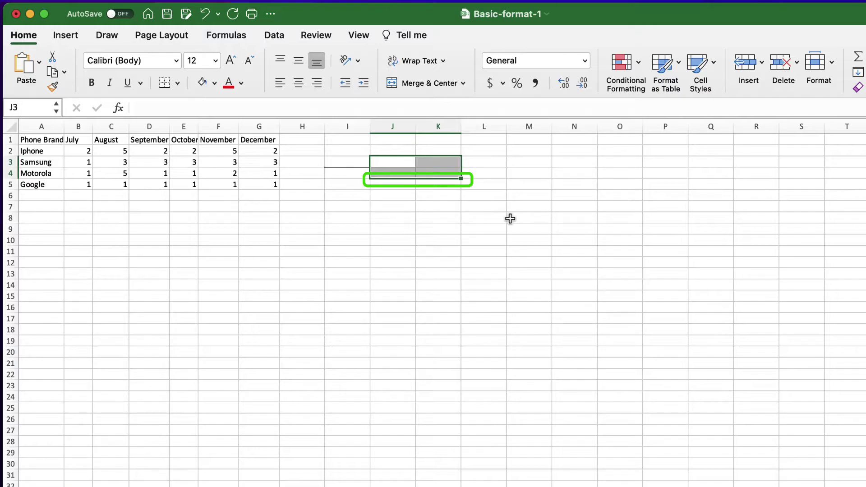
pyautogui.click(483, 184)
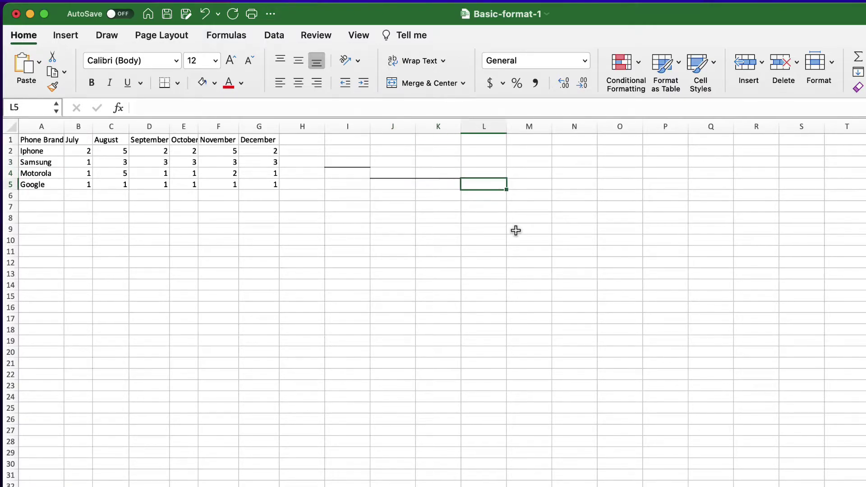
# Add a Left Border to cell I3 alongside its existing bottom border
pyautogui.click(177, 83)
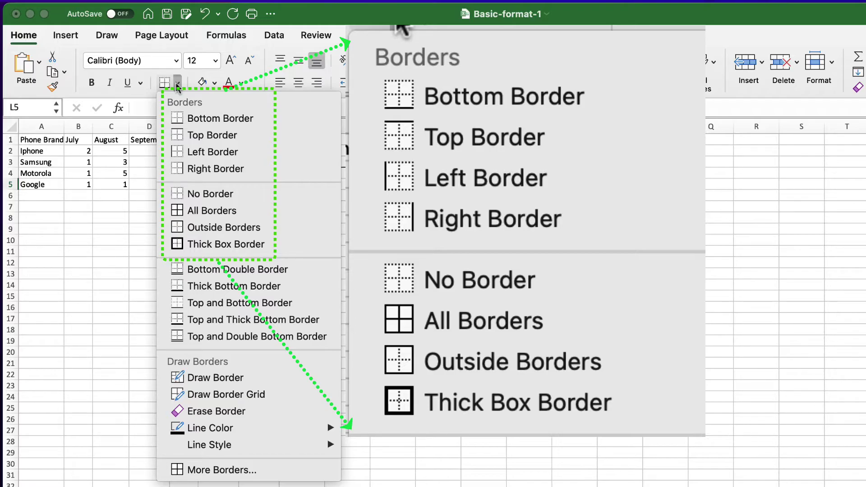
pyautogui.click(360, 167)
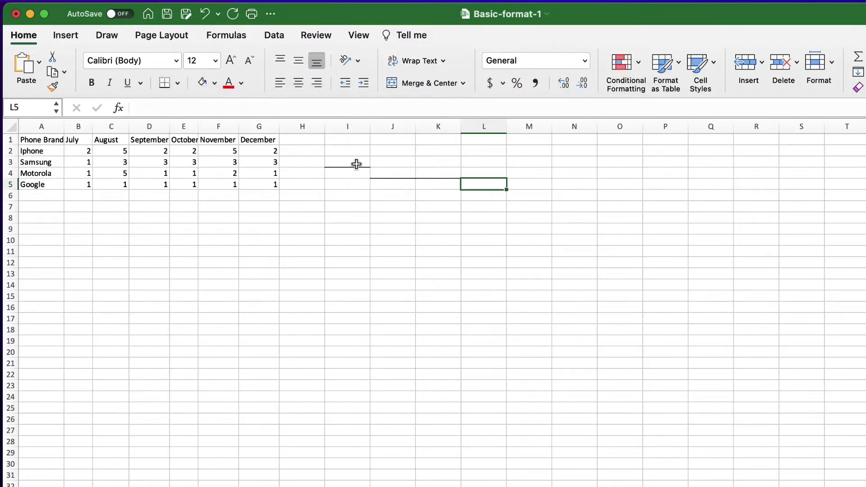
pyautogui.click(356, 164)
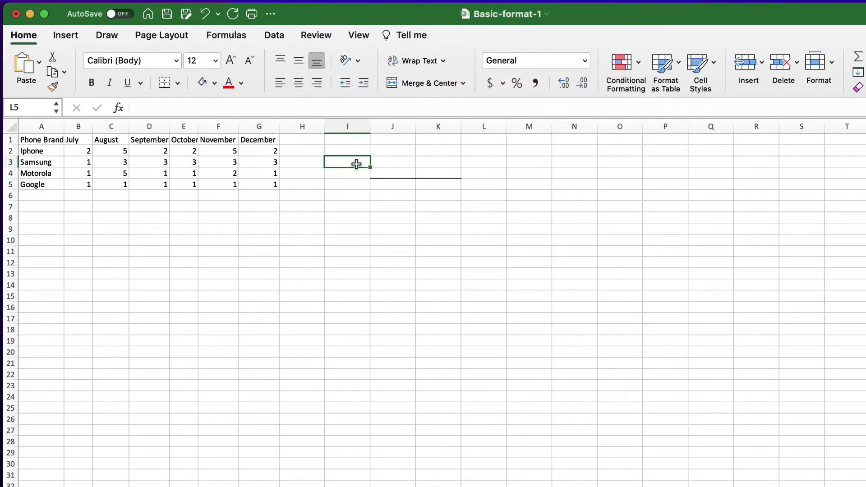
pyautogui.click(178, 83)
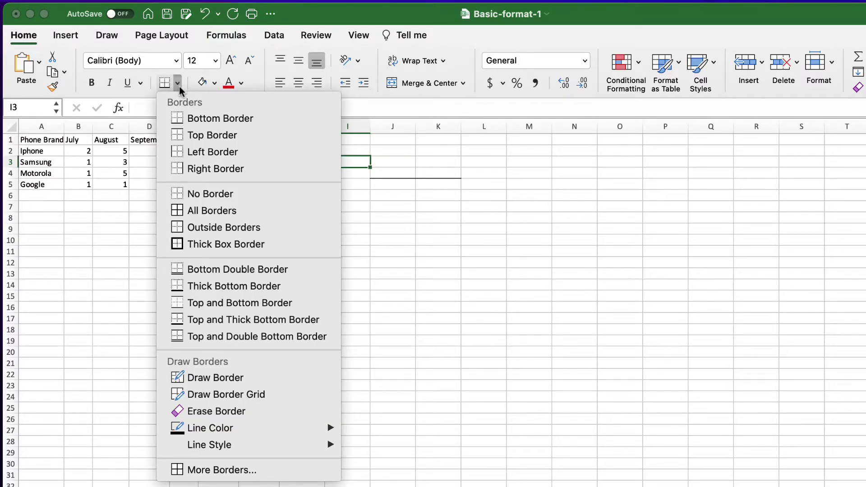
pyautogui.click(199, 153)
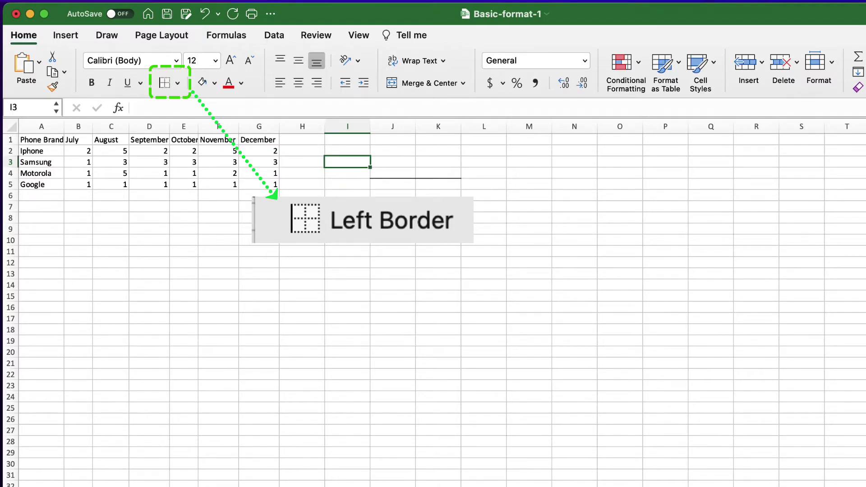
pyautogui.click(442, 187)
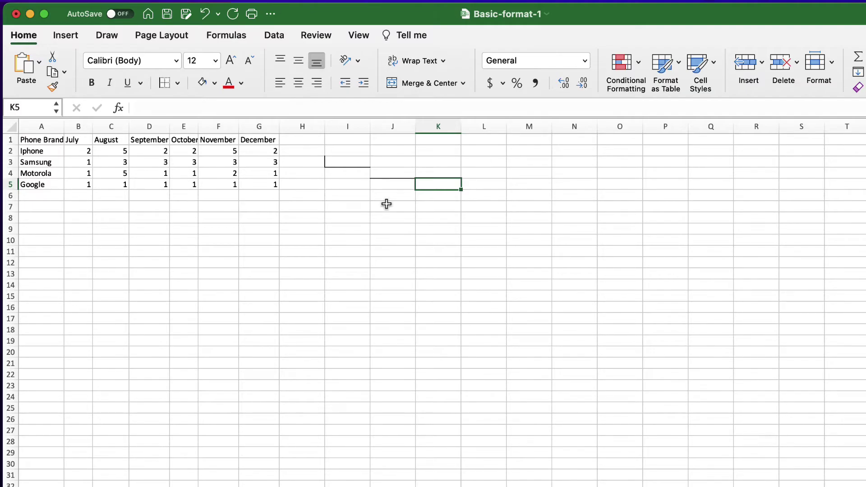
# Apply All Borders to every cell of the practice range I3:K4
pyautogui.click(178, 83)
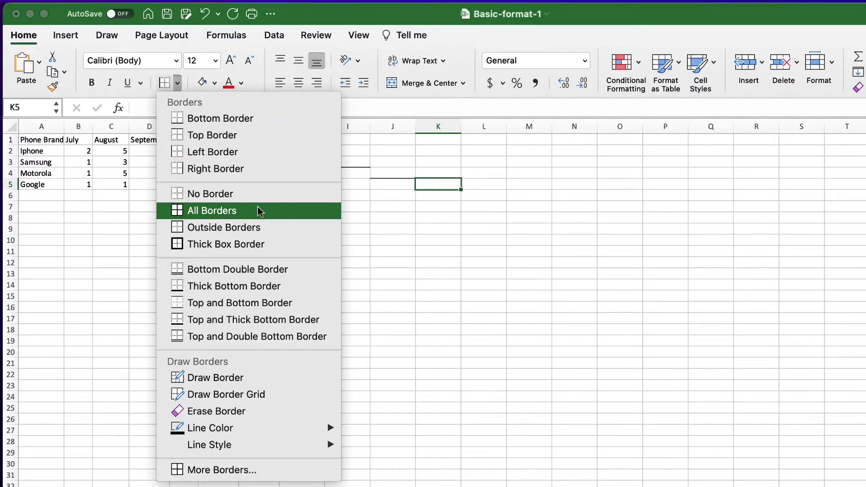
pyautogui.click(467, 200)
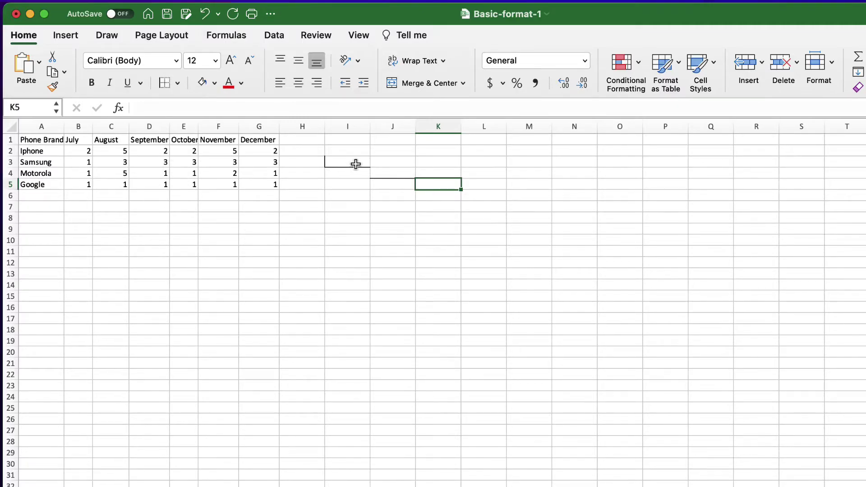
pyautogui.moveTo(353, 165); pyautogui.dragTo(426, 178)
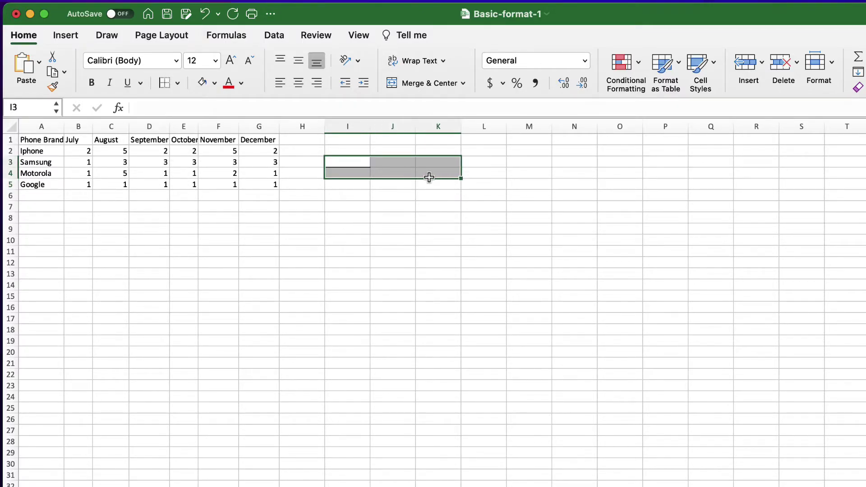
pyautogui.click(177, 83)
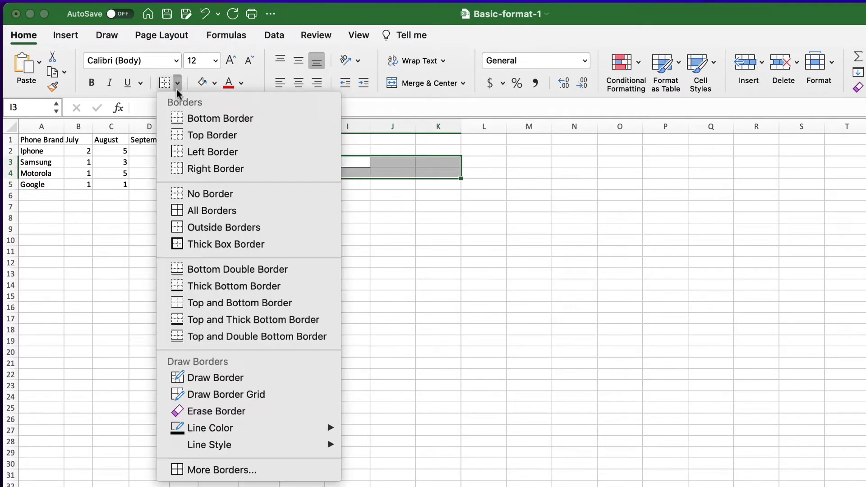
pyautogui.click(198, 210)
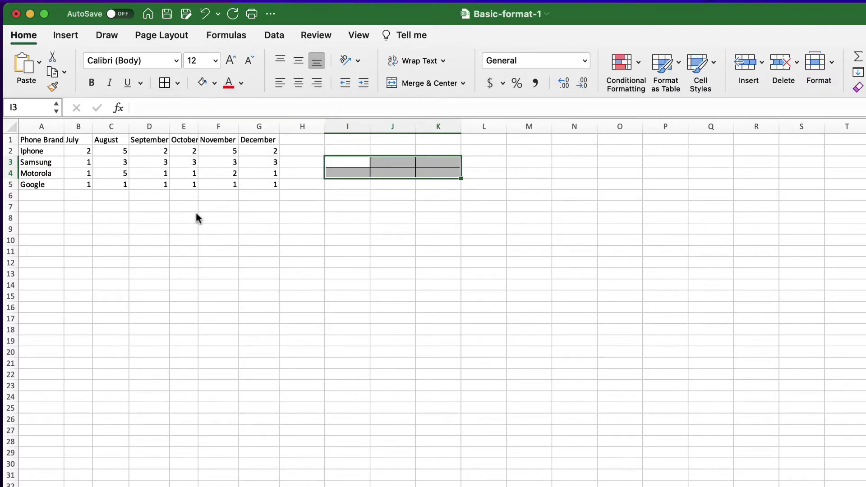
pyautogui.click(487, 184)
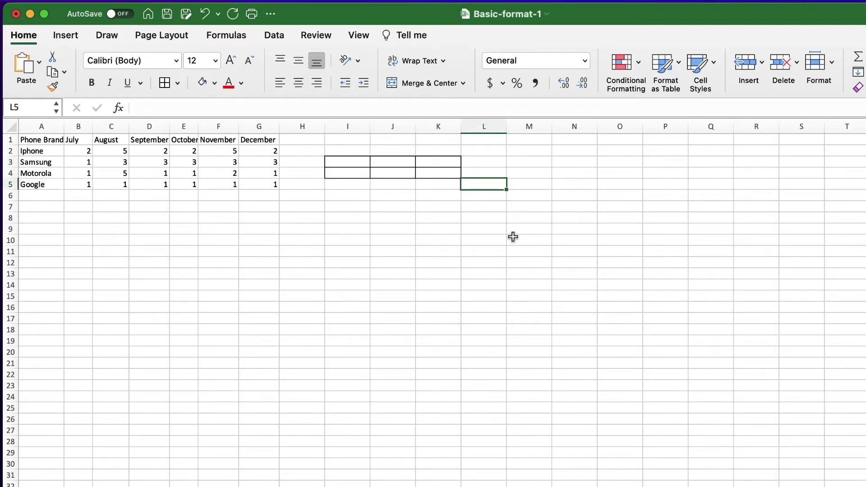
# Clear every border from I3:K4 using No Border
pyautogui.moveTo(348, 161)
pyautogui.mouseDown()
pyautogui.moveTo(421, 162)
pyautogui.moveTo(429, 172)
pyautogui.mouseUp()
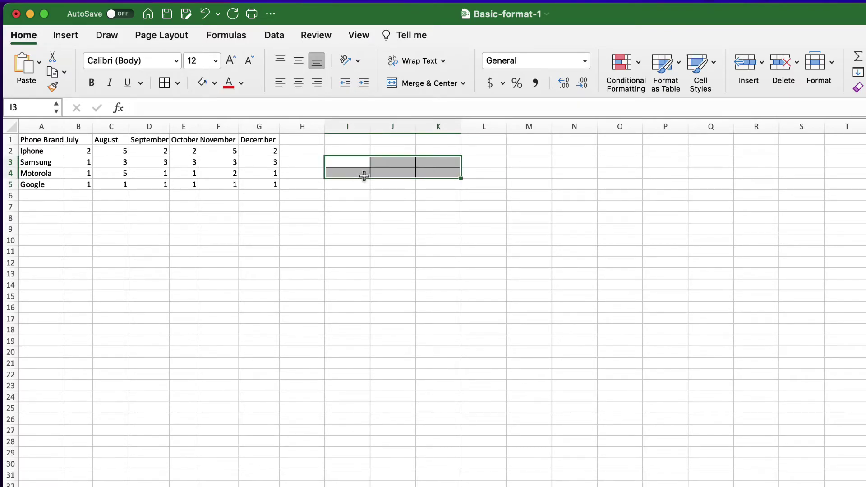
pyautogui.click(177, 83)
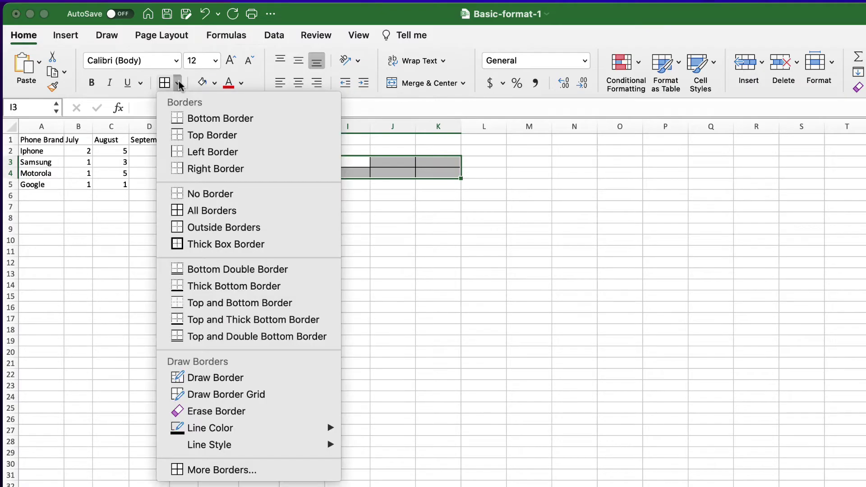
pyautogui.click(255, 202)
pyautogui.click(483, 184)
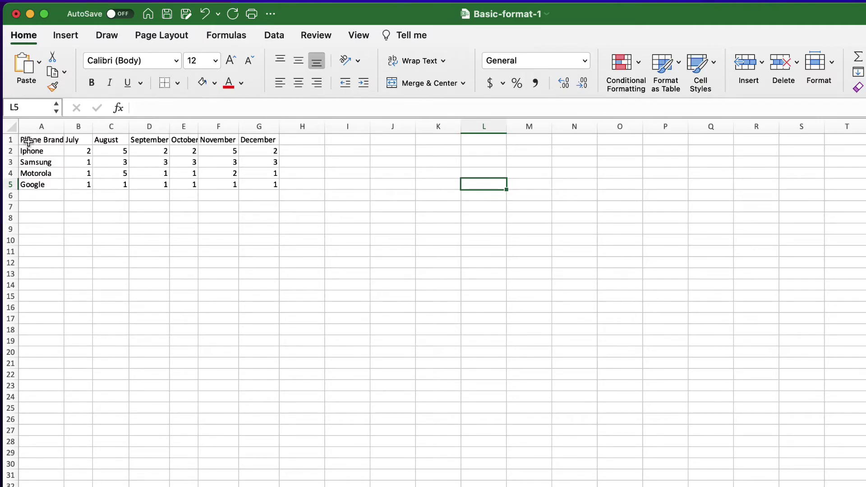
# Give table A1:G5 All Borders plus a Thick Box Border outline
pyautogui.moveTo(28, 141); pyautogui.dragTo(248, 183)
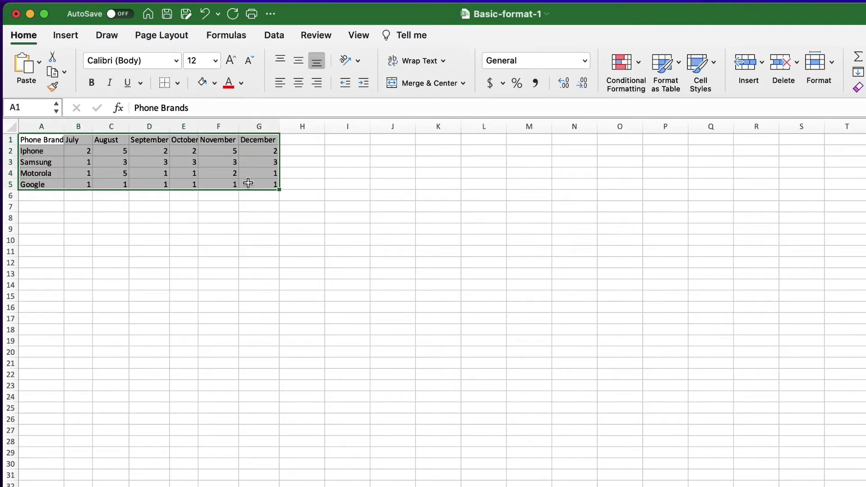
pyautogui.click(178, 83)
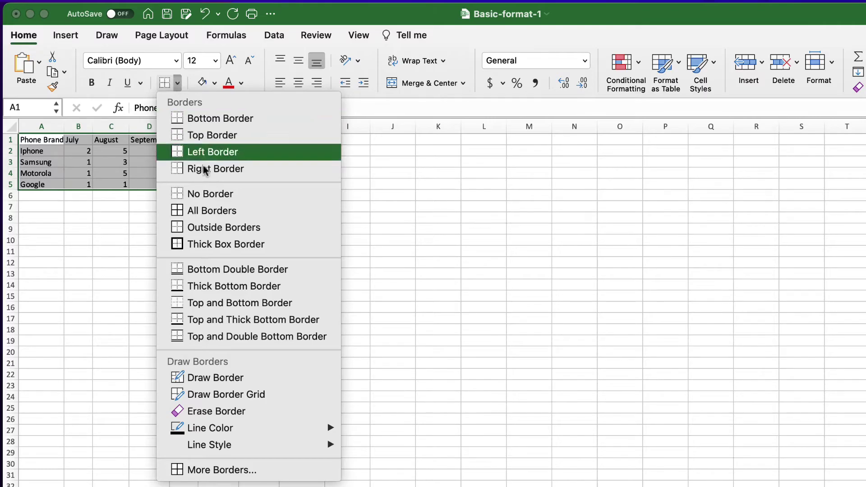
pyautogui.click(241, 210)
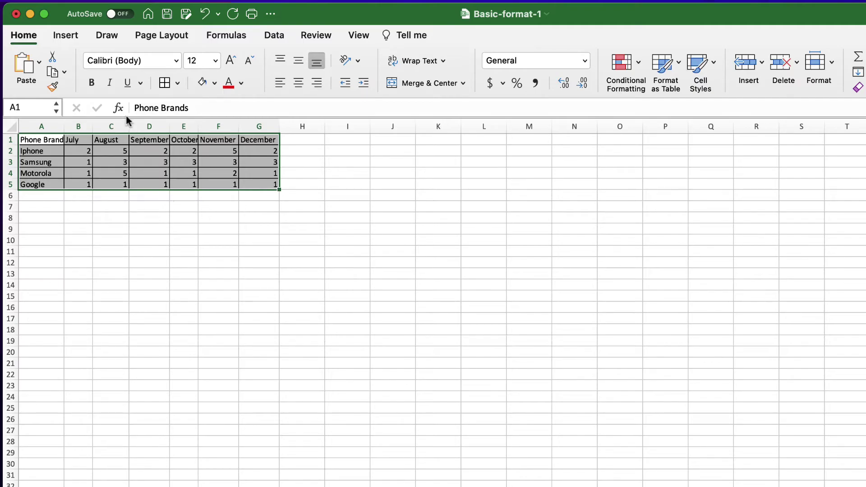
pyautogui.click(178, 83)
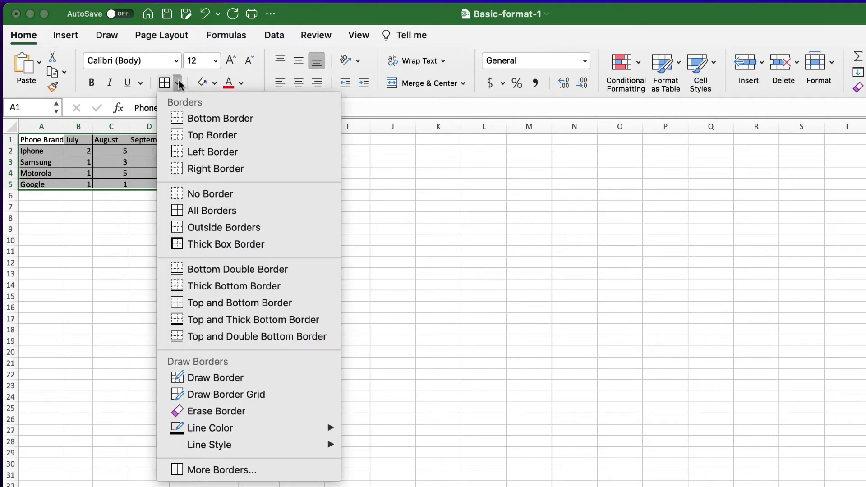
pyautogui.click(272, 246)
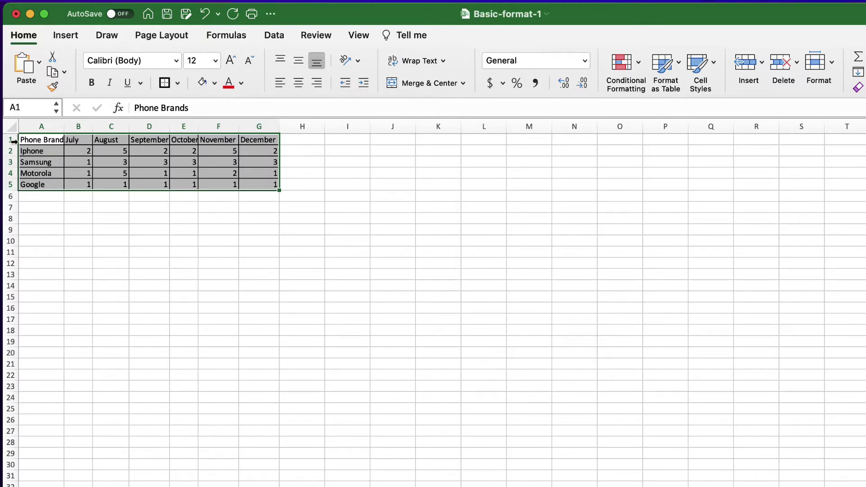
# Add a Bottom Double Border under the header row A1:G1
pyautogui.moveTo(43, 140); pyautogui.dragTo(251, 140)
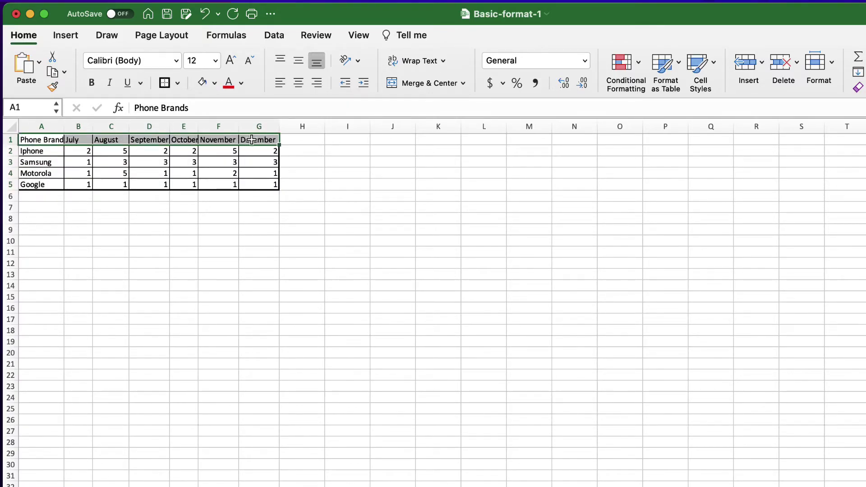
pyautogui.click(179, 83)
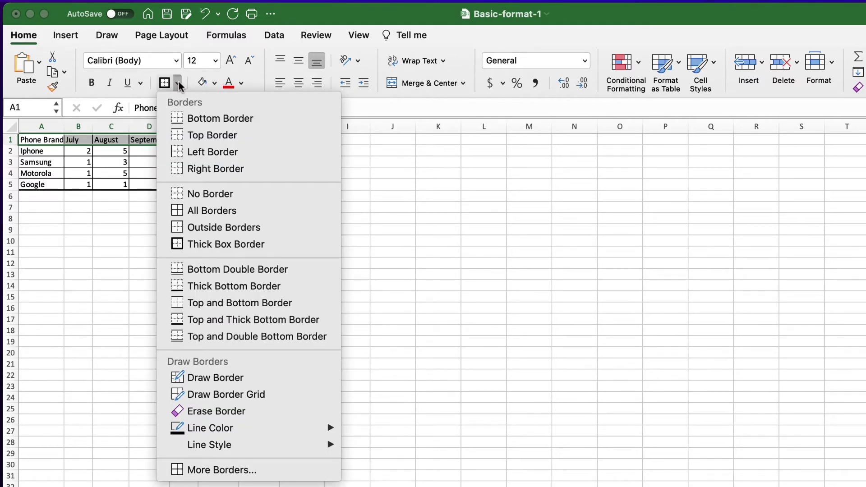
pyautogui.click(303, 273)
pyautogui.click(295, 195)
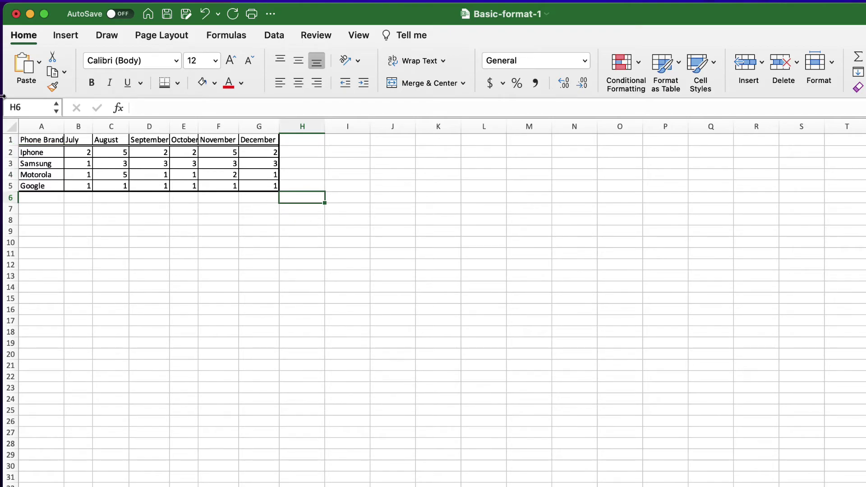
# Apply a double-line border to the right, top and bottom edges of A2:A5 via More Borders
pyautogui.moveTo(47, 153); pyautogui.dragTo(42, 187)
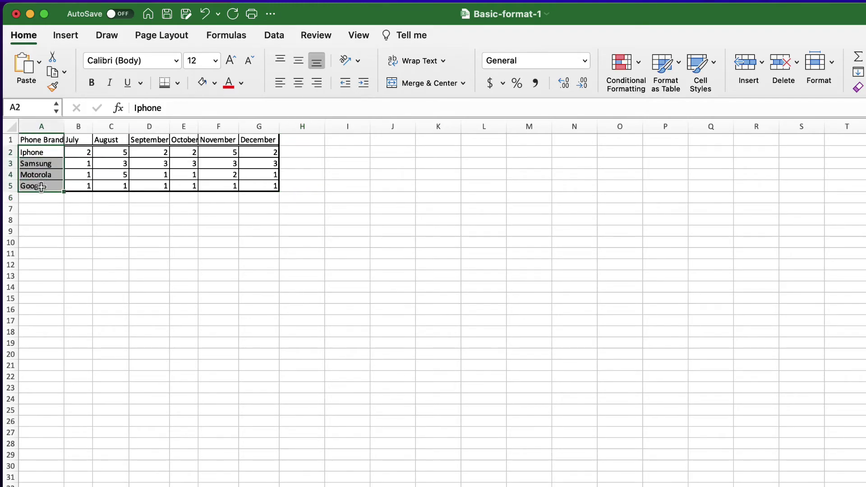
pyautogui.click(178, 83)
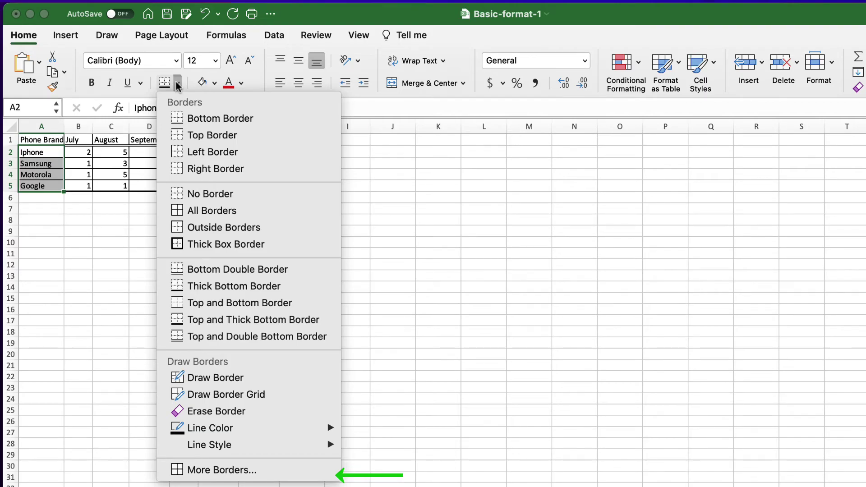
pyautogui.click(231, 472)
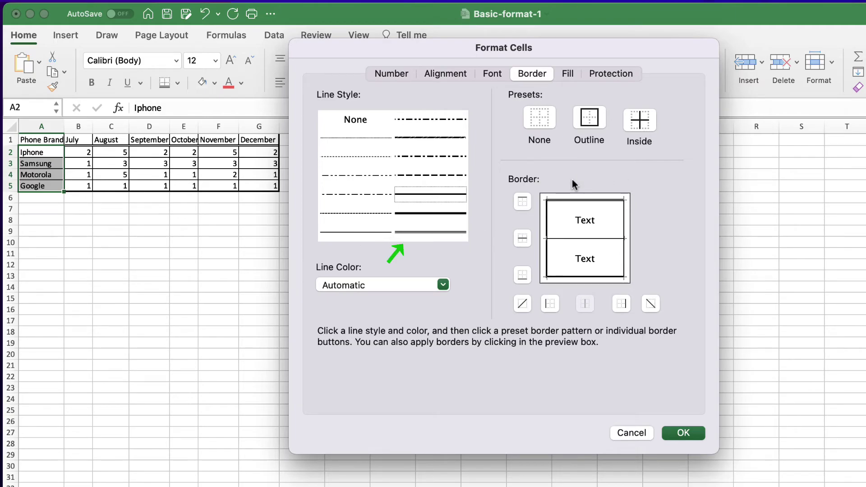
pyautogui.click(418, 233)
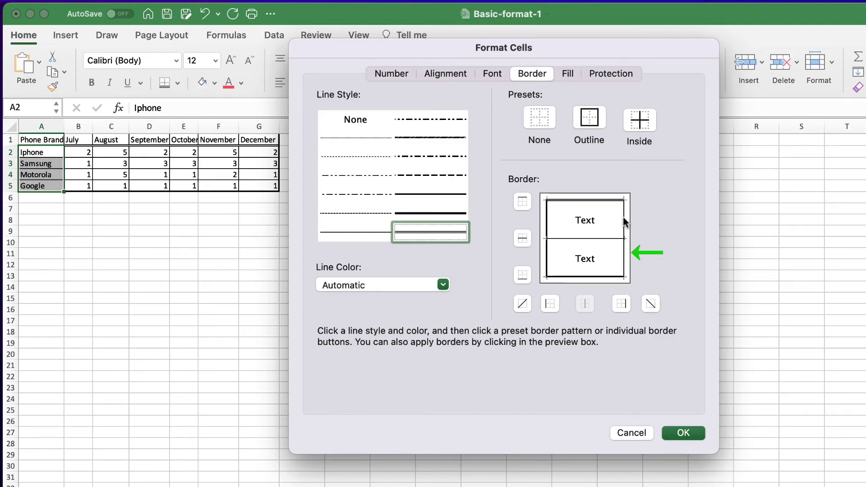
pyautogui.click(624, 214)
pyautogui.click(575, 198)
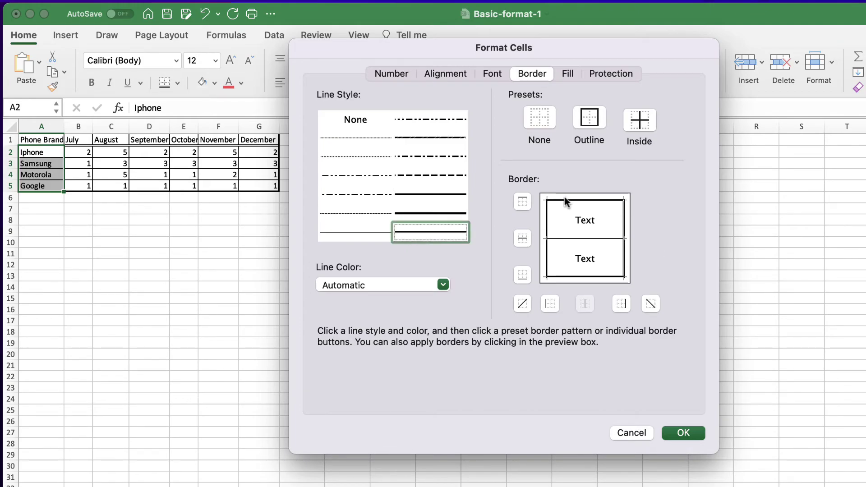
pyautogui.click(554, 276)
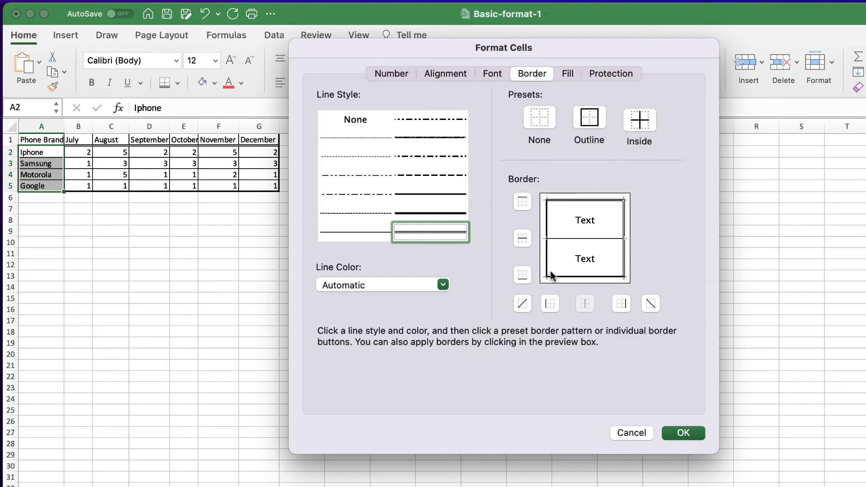
pyautogui.click(684, 433)
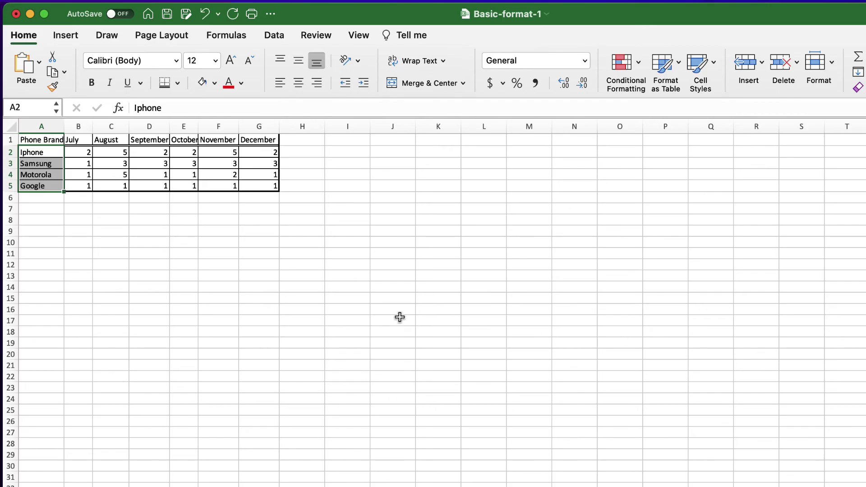
pyautogui.click(292, 196)
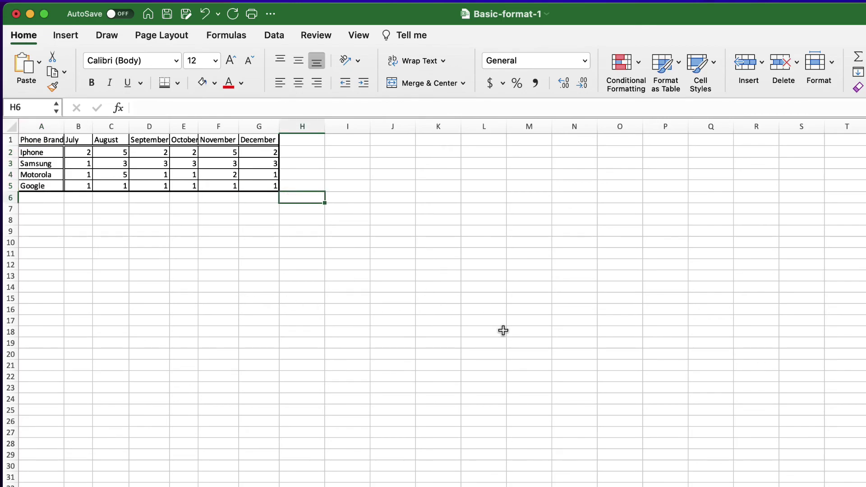